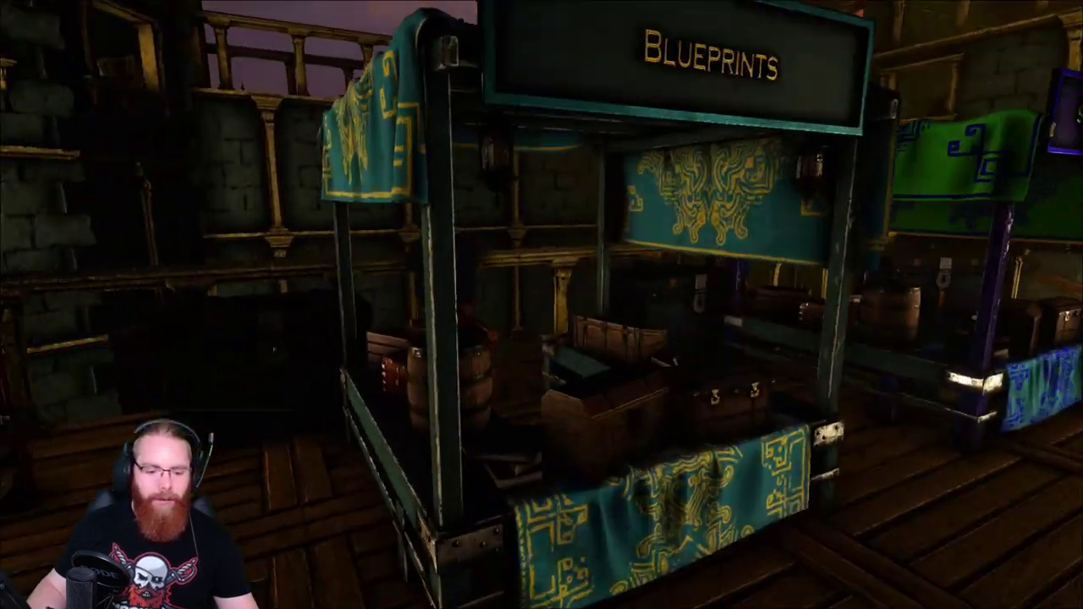
# Look through the item listings and prices in the blueprint stall and the ship plans shop.
pyautogui.press('f')
pyautogui.scroll(-2, 793, 235)
pyautogui.scroll(2, 792, 234)
pyautogui.press('Escape')
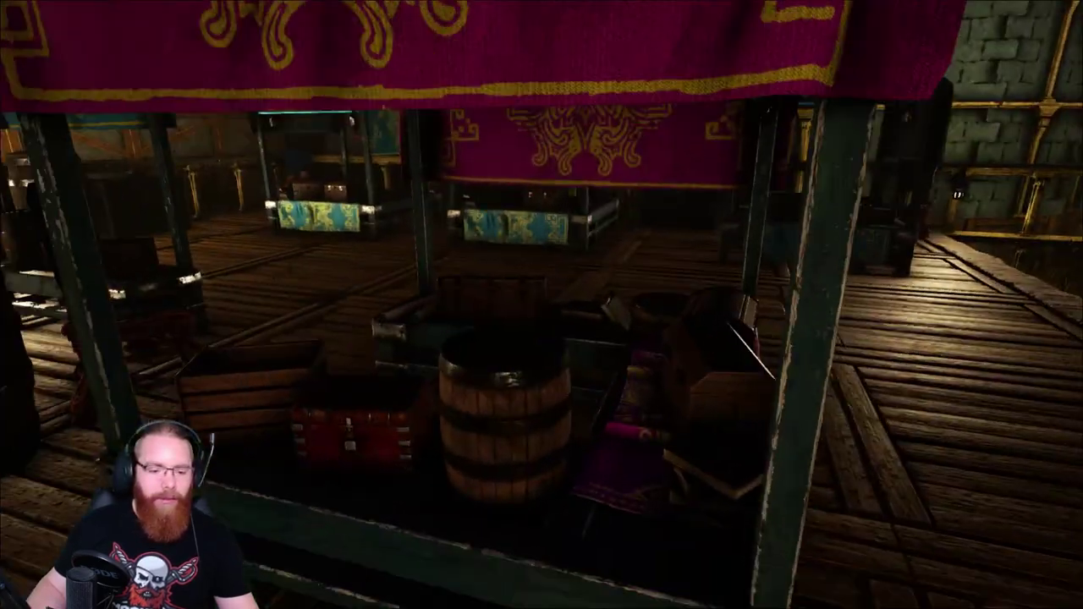
pyautogui.press('f')
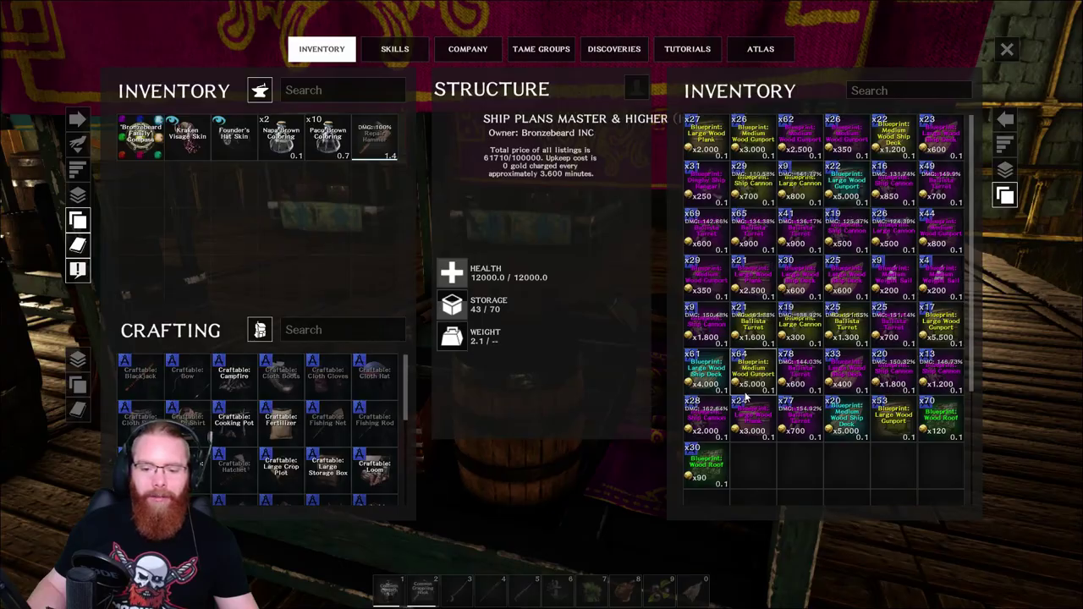
pyautogui.press('Escape')
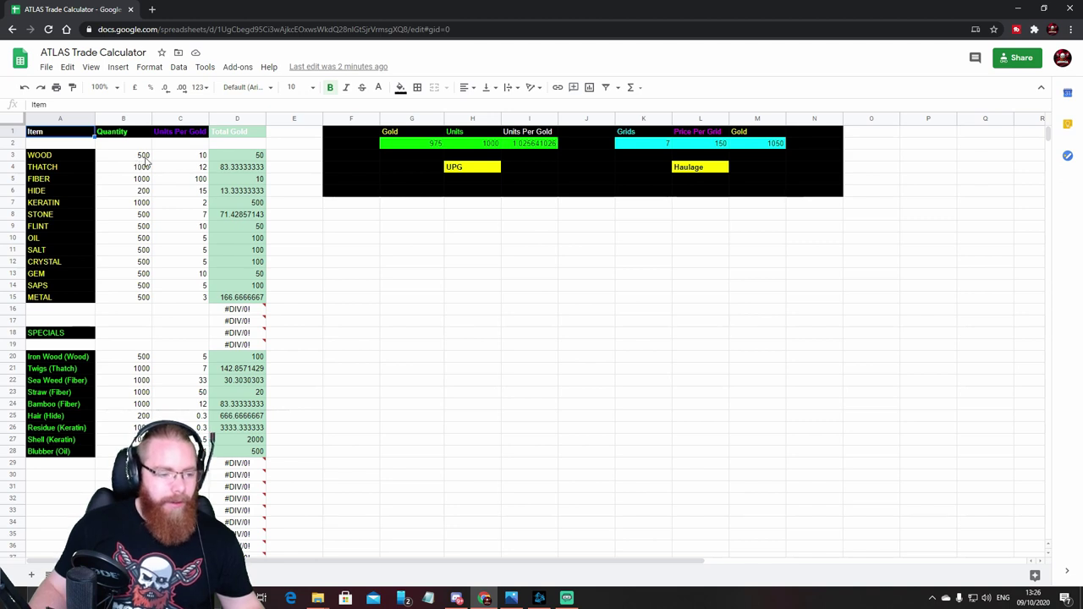
# In the ATLAS Trade Calculator spreadsheet in Google Sheets, set the Units Per Gold for WOOD to 7.
pyautogui.click(201, 157)
pyautogui.doubleClick(202, 156)
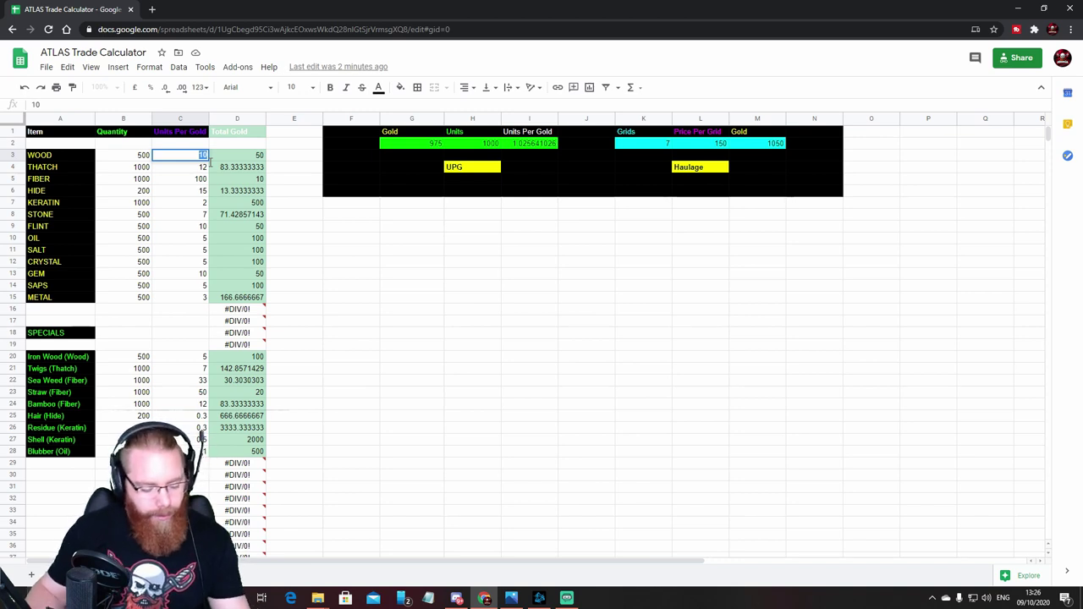
pyautogui.write('7')
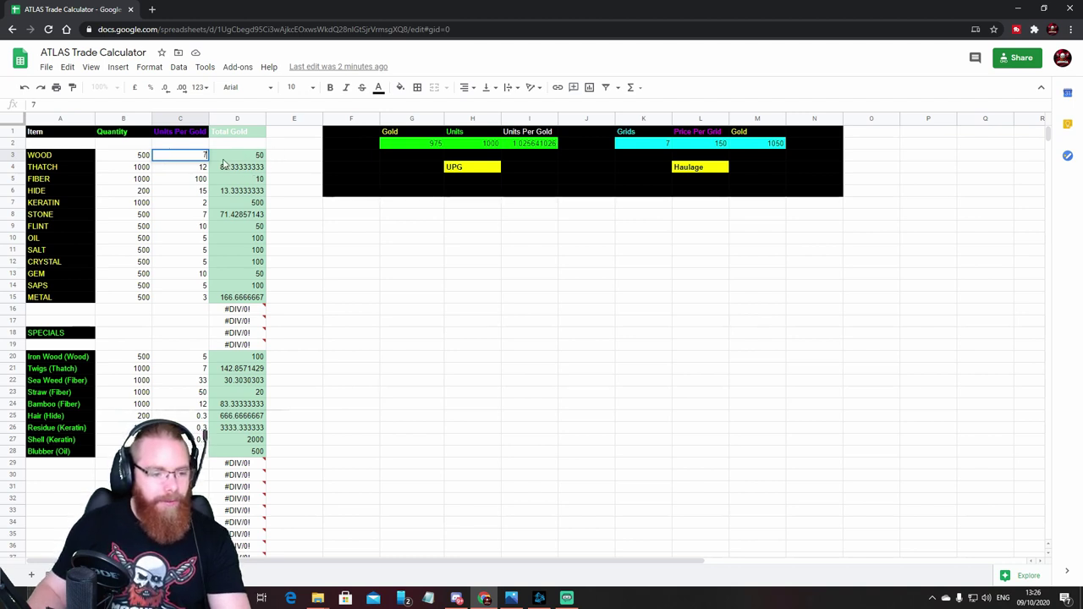
pyautogui.press('Return')
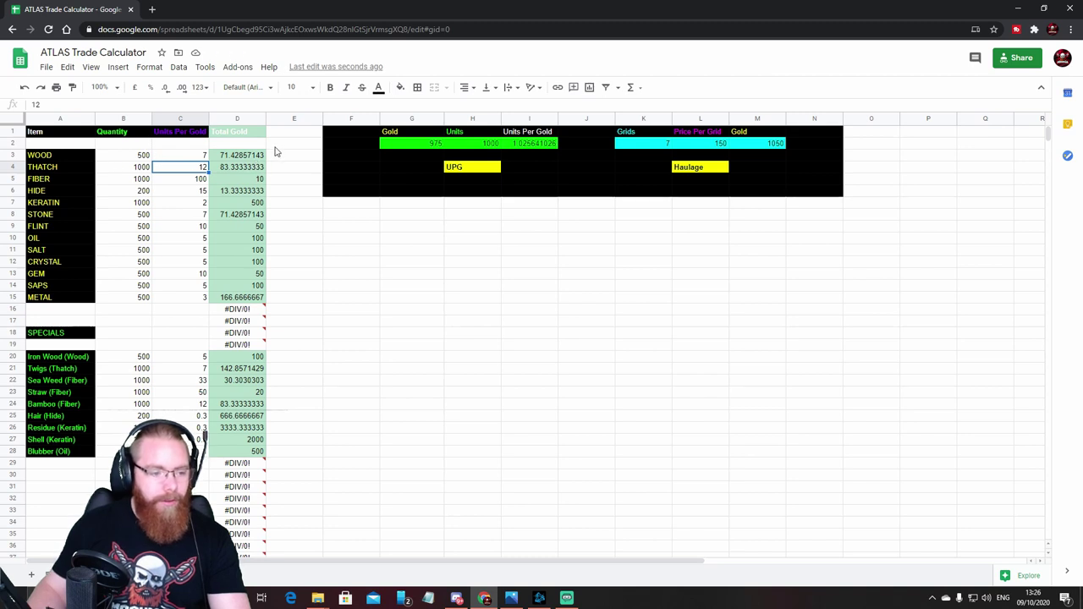
# Set the Units Per Gold for WOOD back to 10.
pyautogui.doubleClick(209, 157)
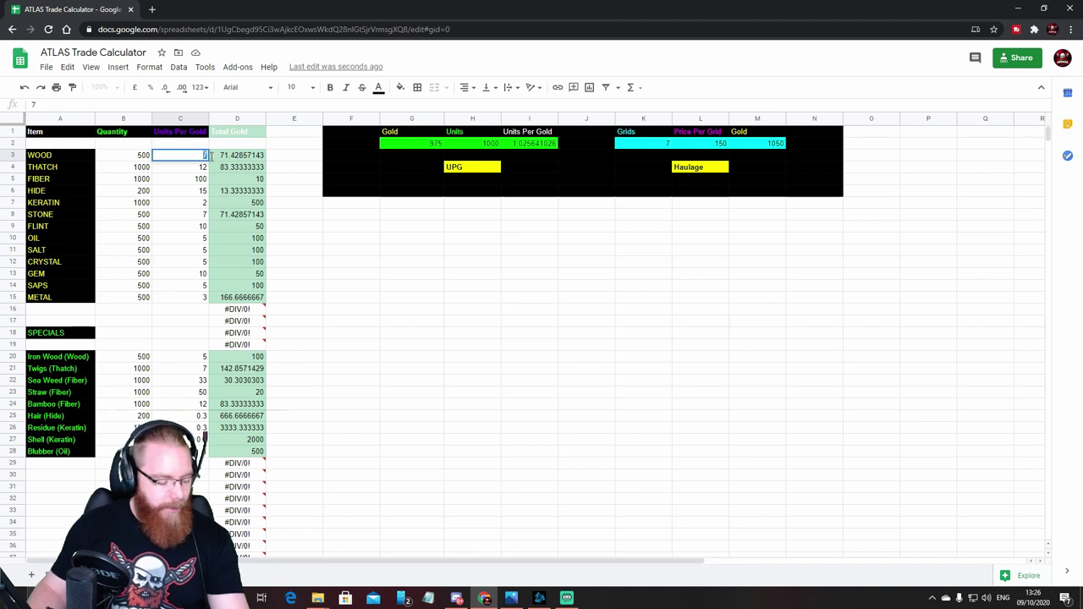
pyautogui.write('10')
pyautogui.press('Return')
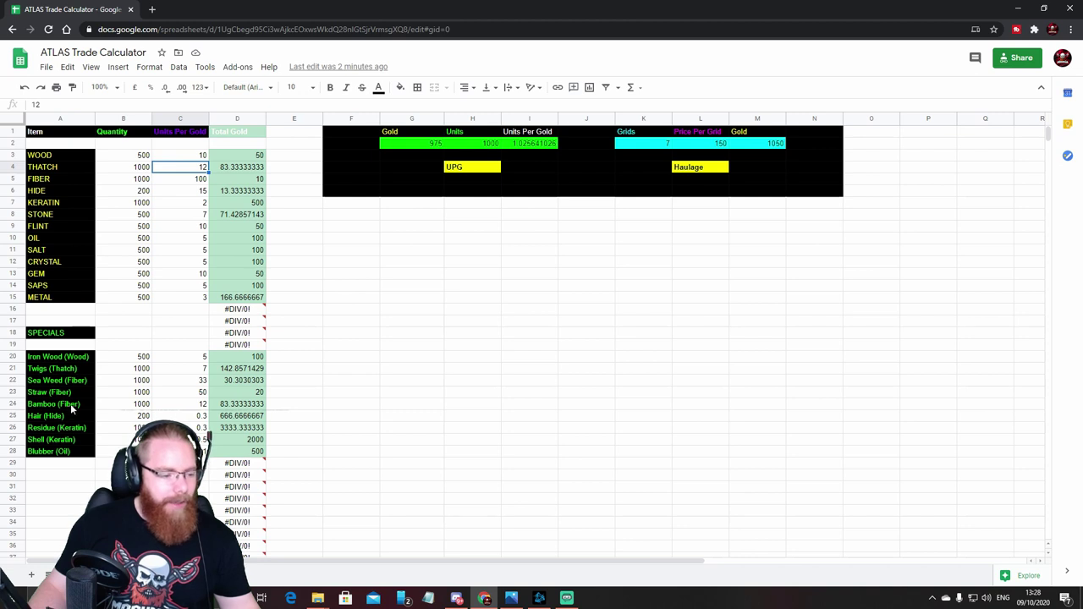
# Examine the quantities, units per gold and total gold of the items in the SPECIALS list.
pyautogui.scroll(-1, 73, 357)
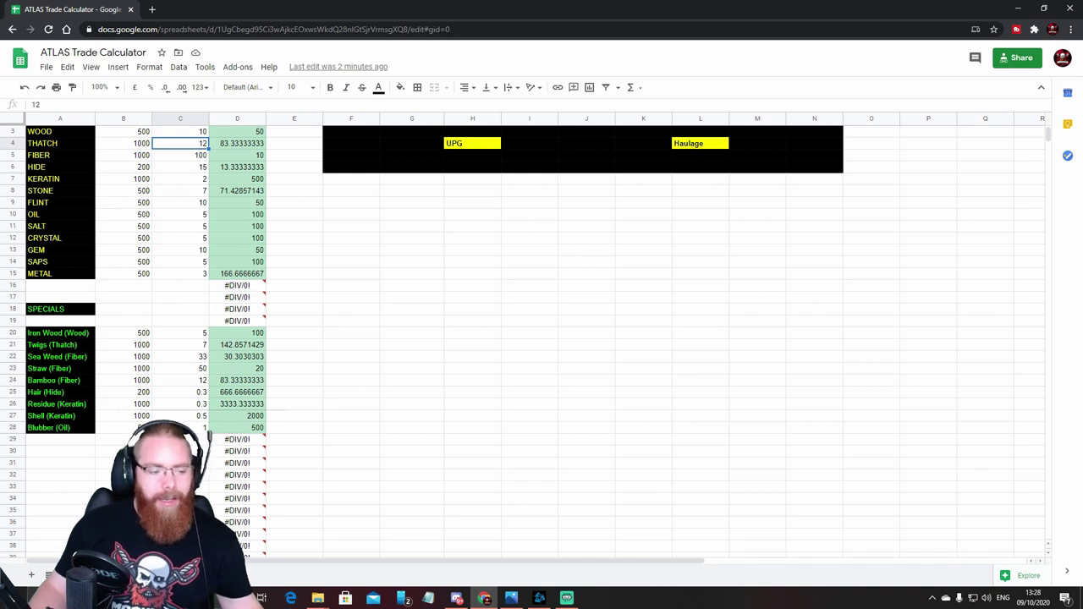
pyautogui.scroll(-1, 90, 463)
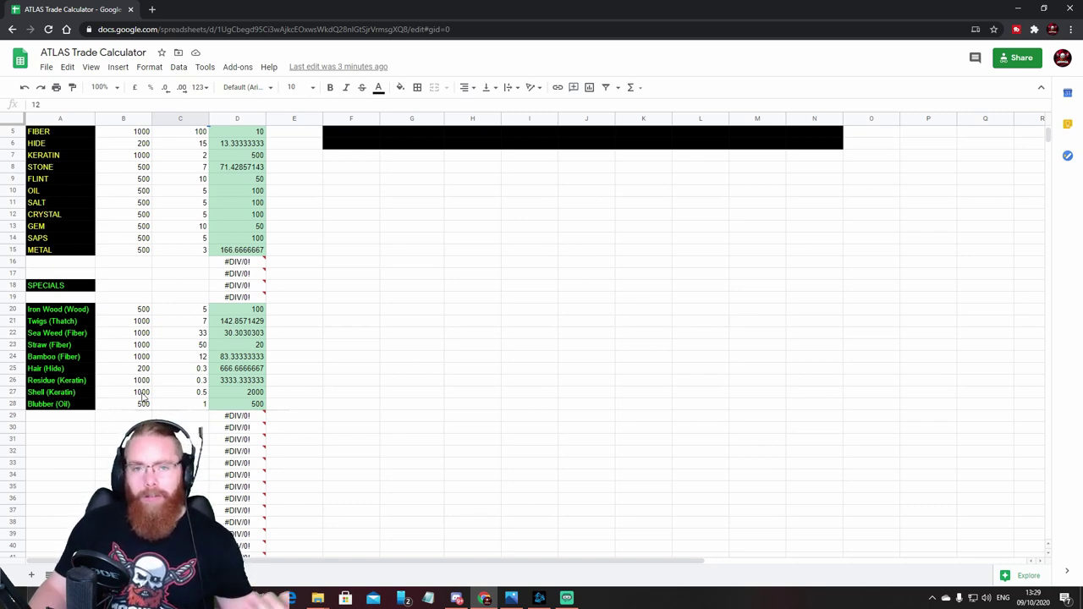
pyautogui.scroll(-4, 103, 450)
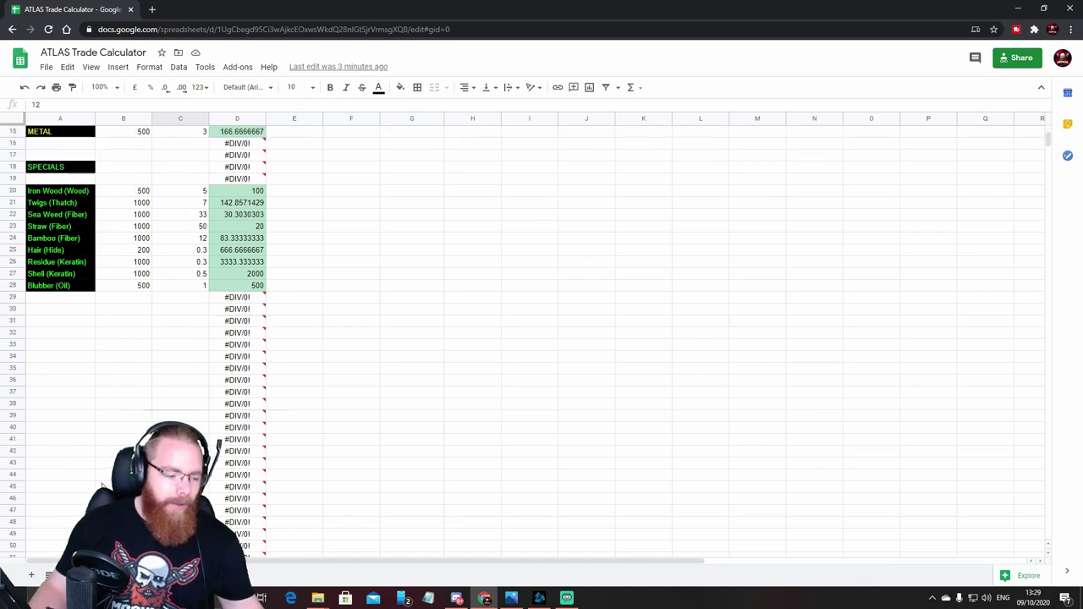
pyautogui.scroll(2, 542, 338)
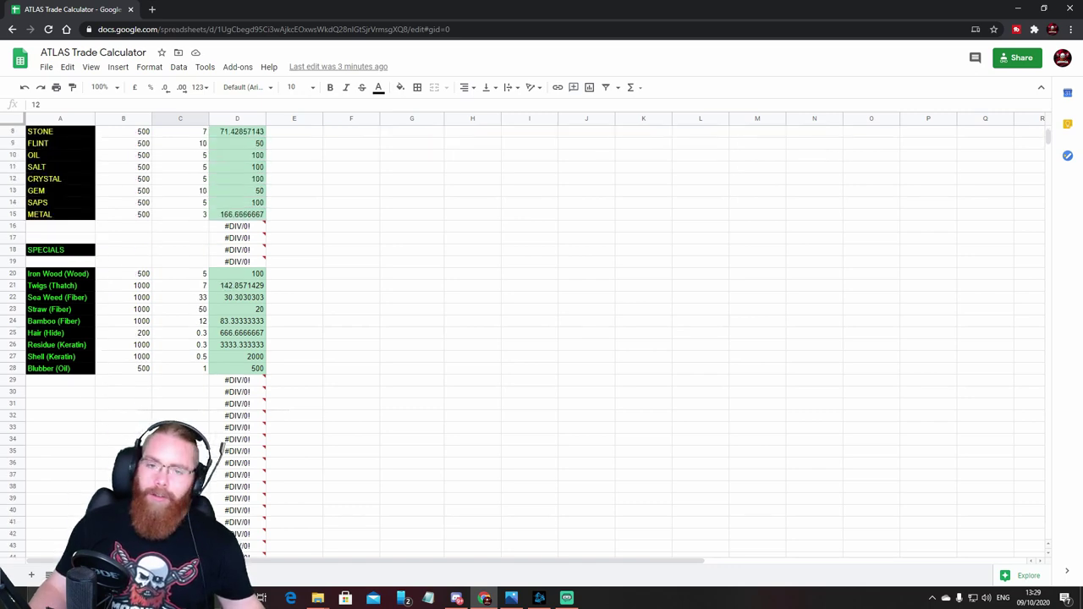
pyautogui.scroll(2, 541, 338)
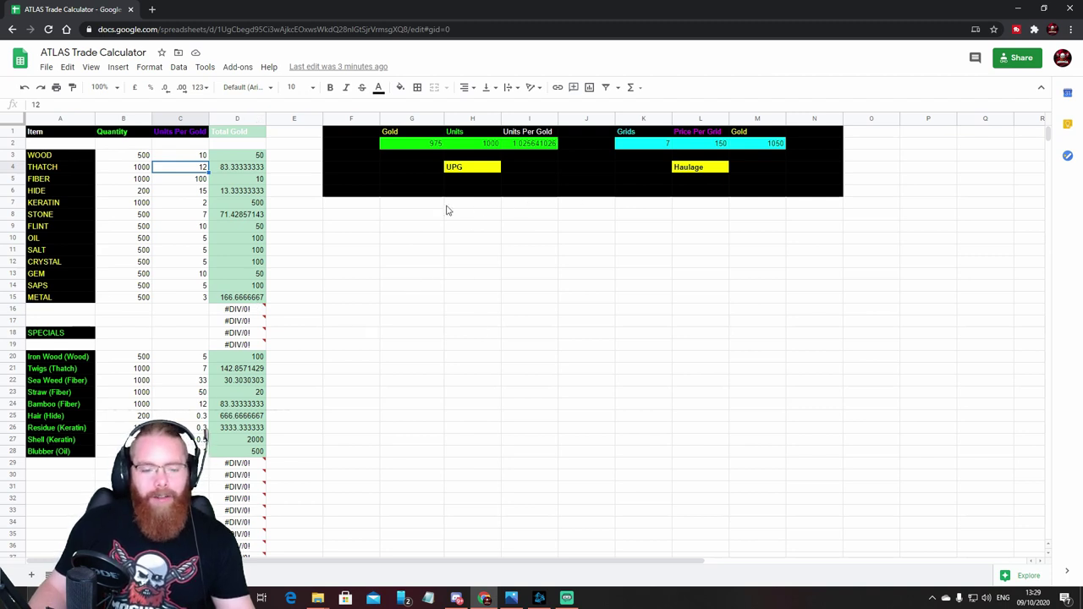
# In the UPG calculator, set Units to 500 and Gold to 675.
pyautogui.click(479, 170)
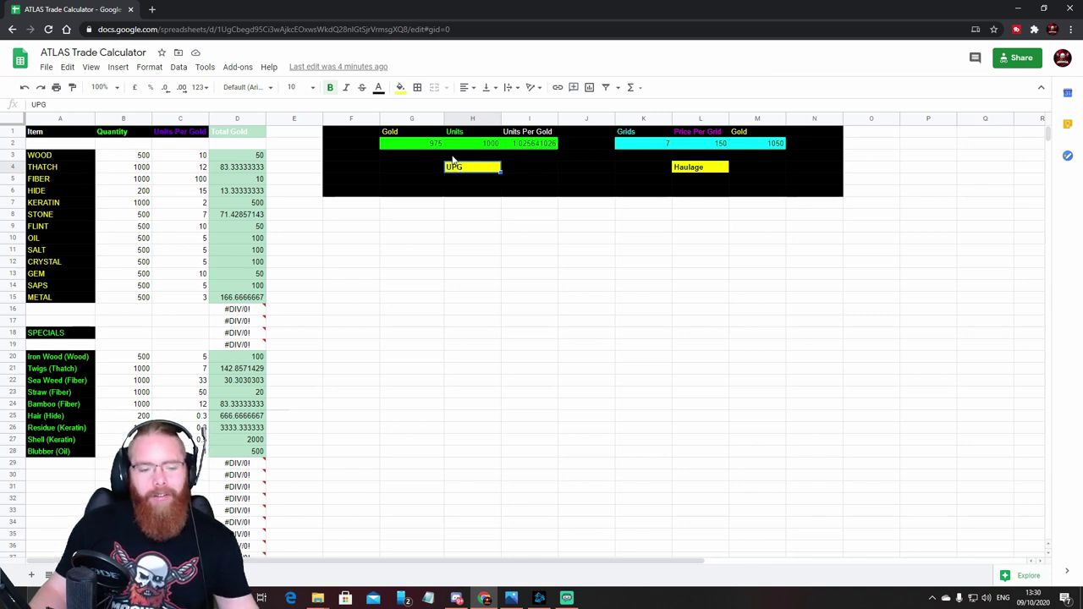
pyautogui.click(498, 144)
pyautogui.doubleClick(497, 144)
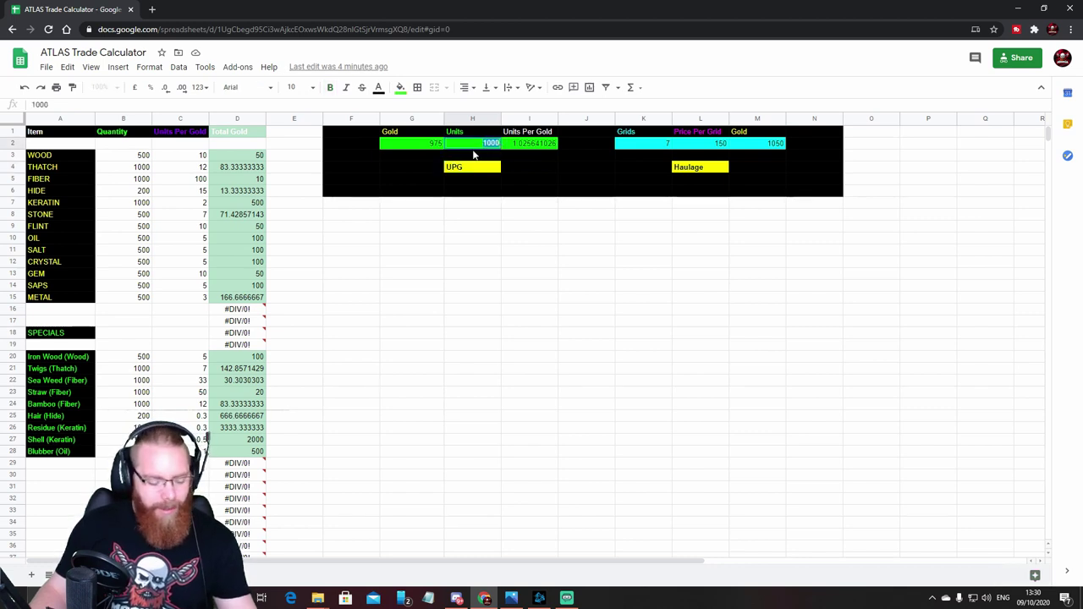
pyautogui.write('500')
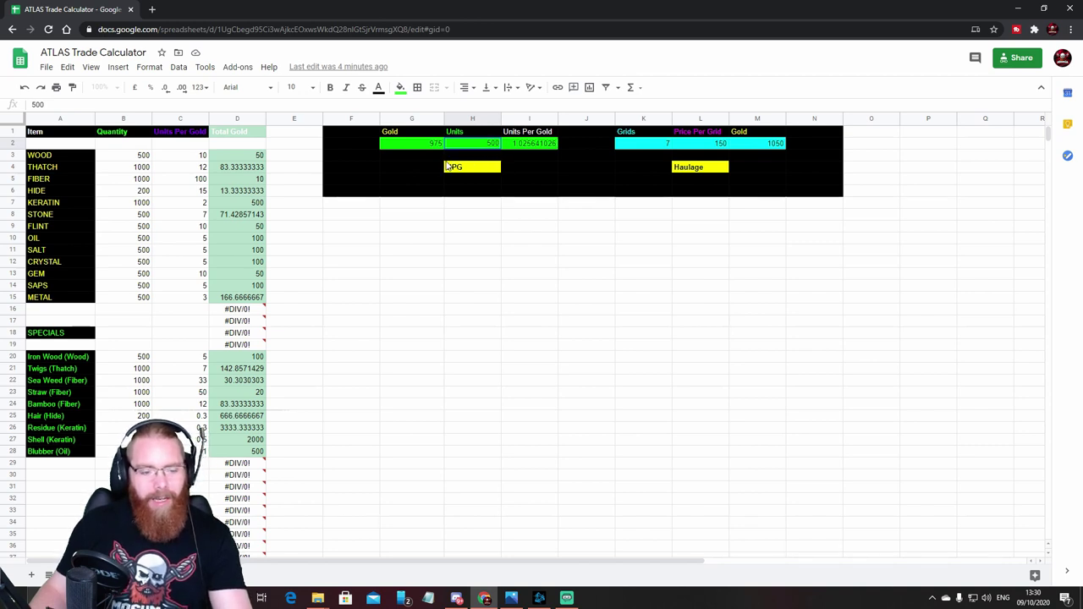
pyautogui.press('Return')
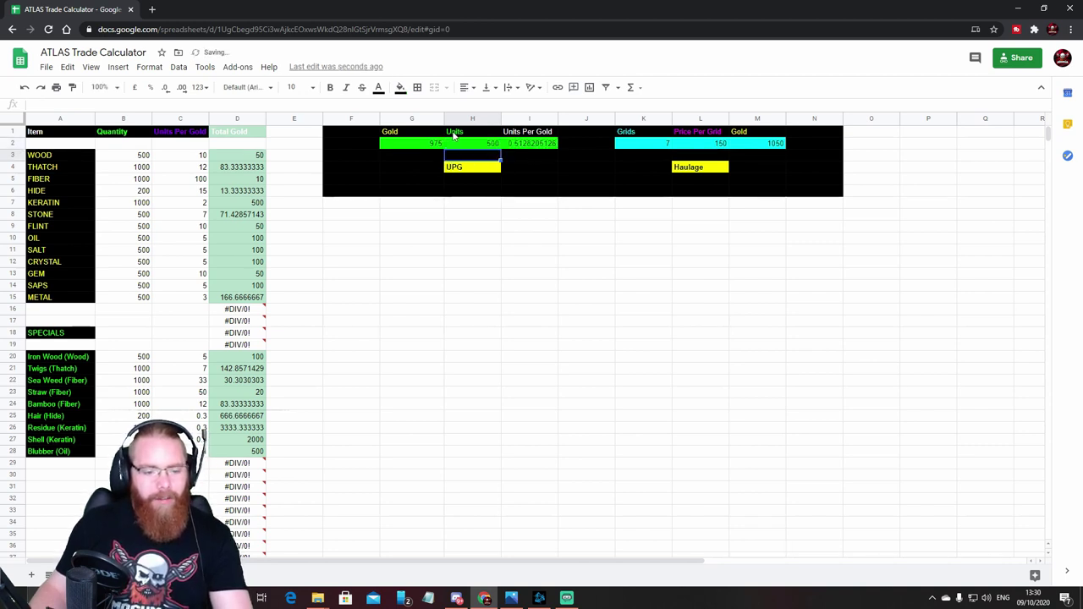
pyautogui.doubleClick(436, 144)
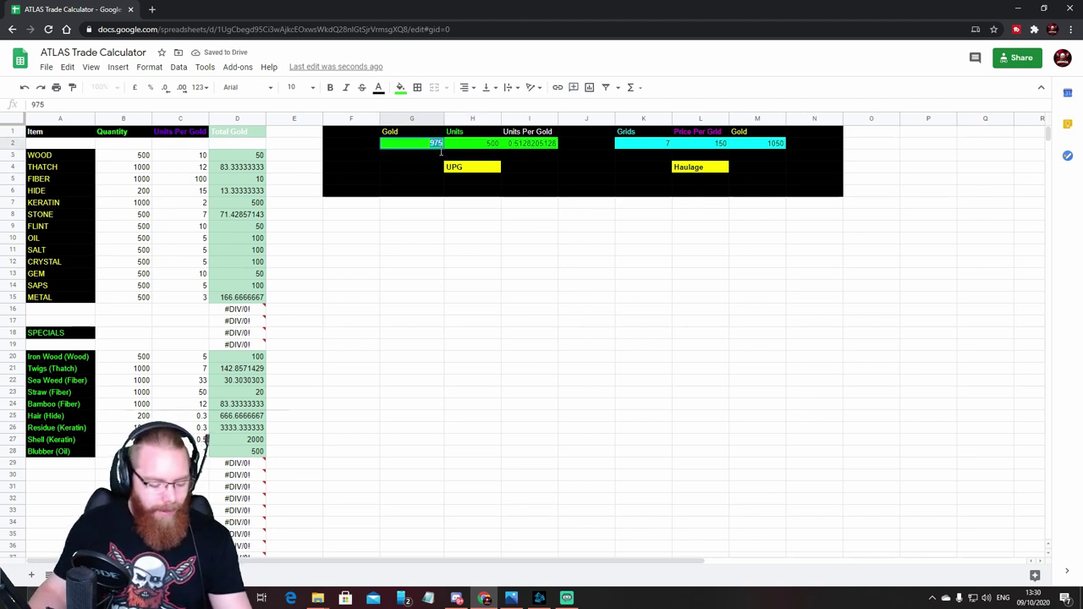
pyautogui.write('67')
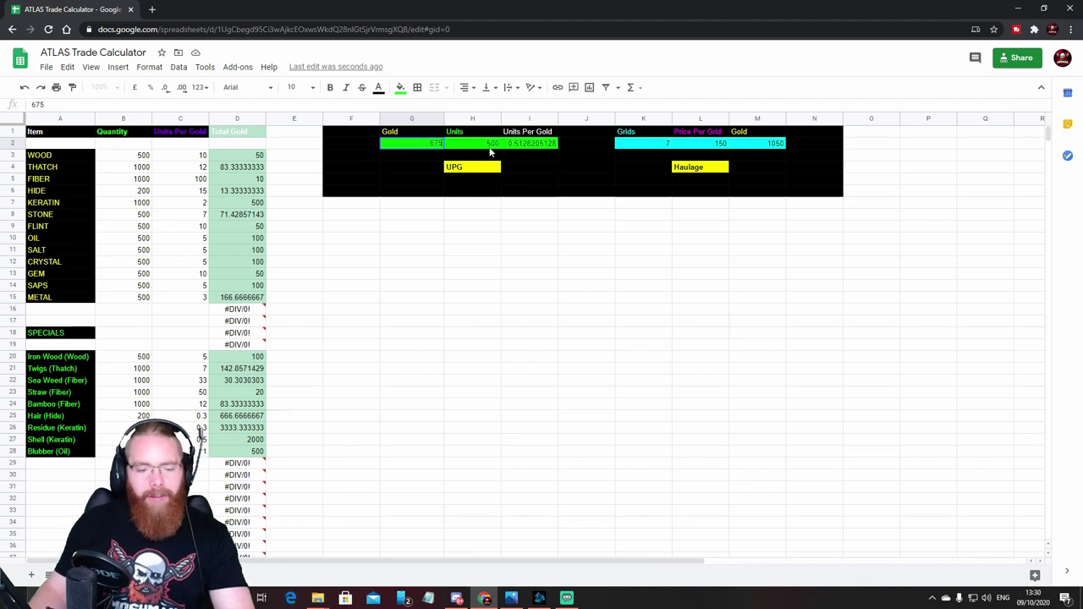
pyautogui.press('Return')
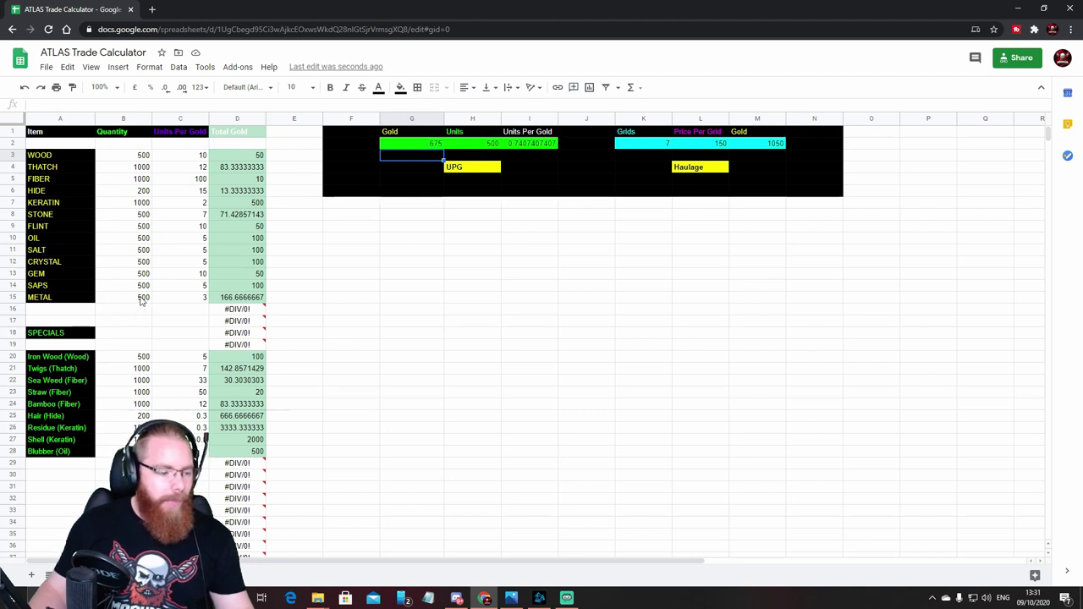
# Set the Units Per Gold for METAL to 0.7.
pyautogui.click(205, 300)
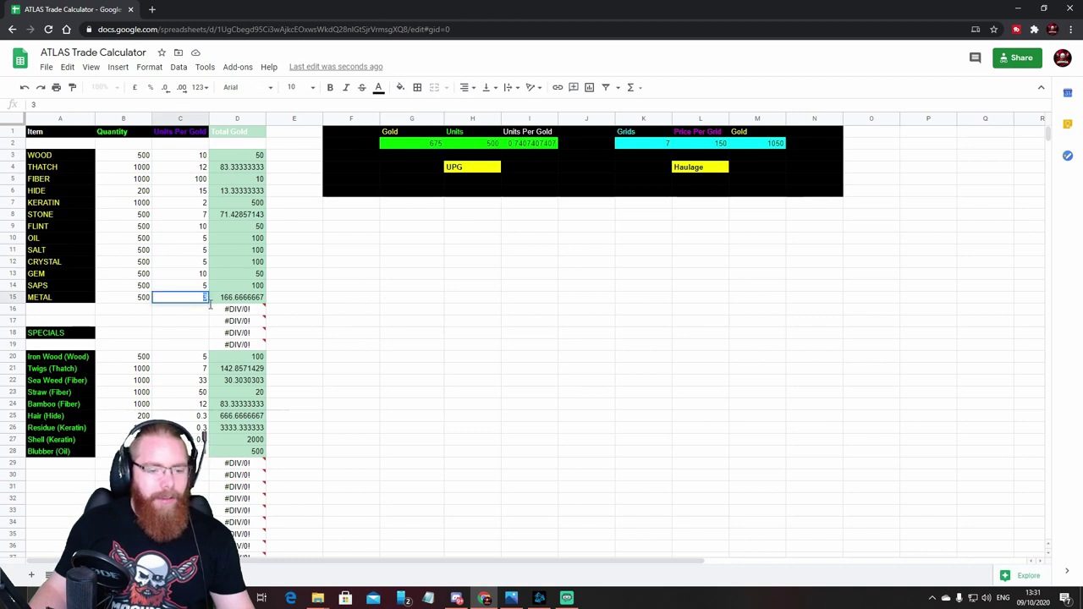
pyautogui.write('0.')
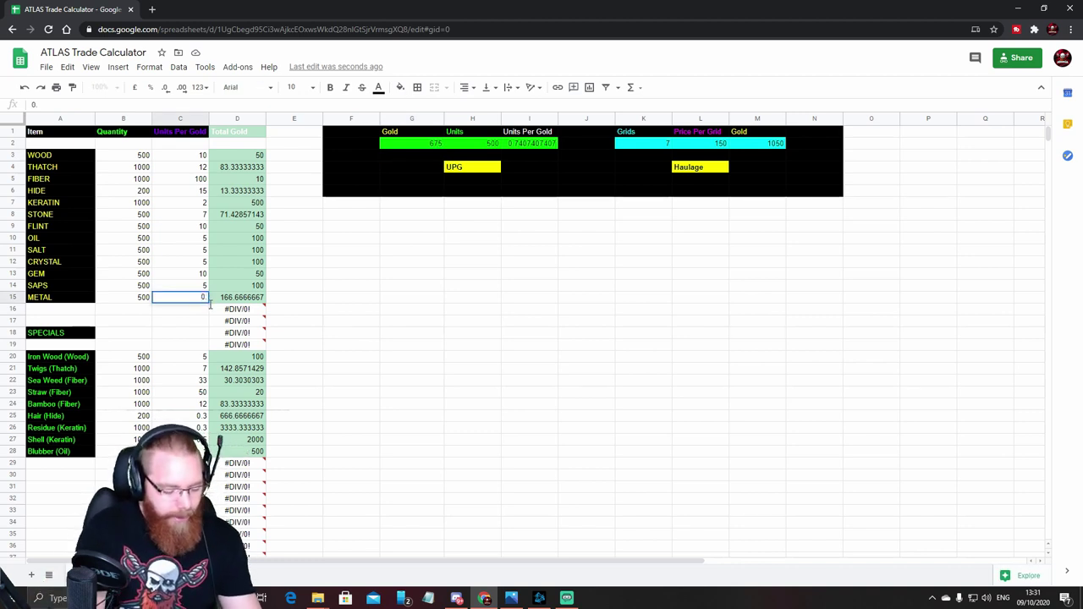
pyautogui.write('7')
pyautogui.press('Return')
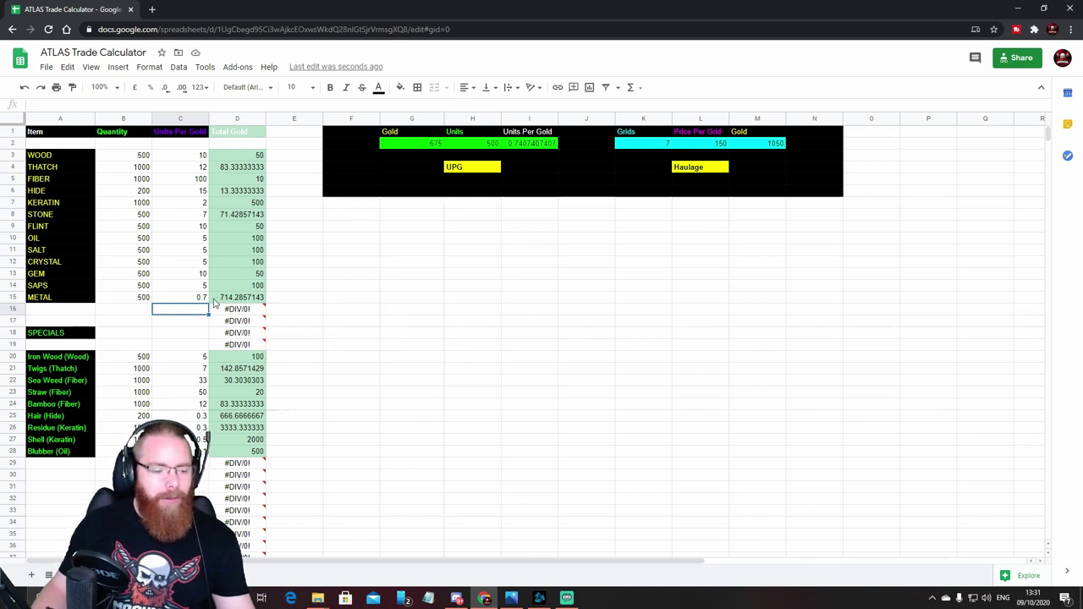
# Extend the Units Per Gold for METAL to 0.7407407407, matching the UPG calculator's result.
pyautogui.click(204, 298)
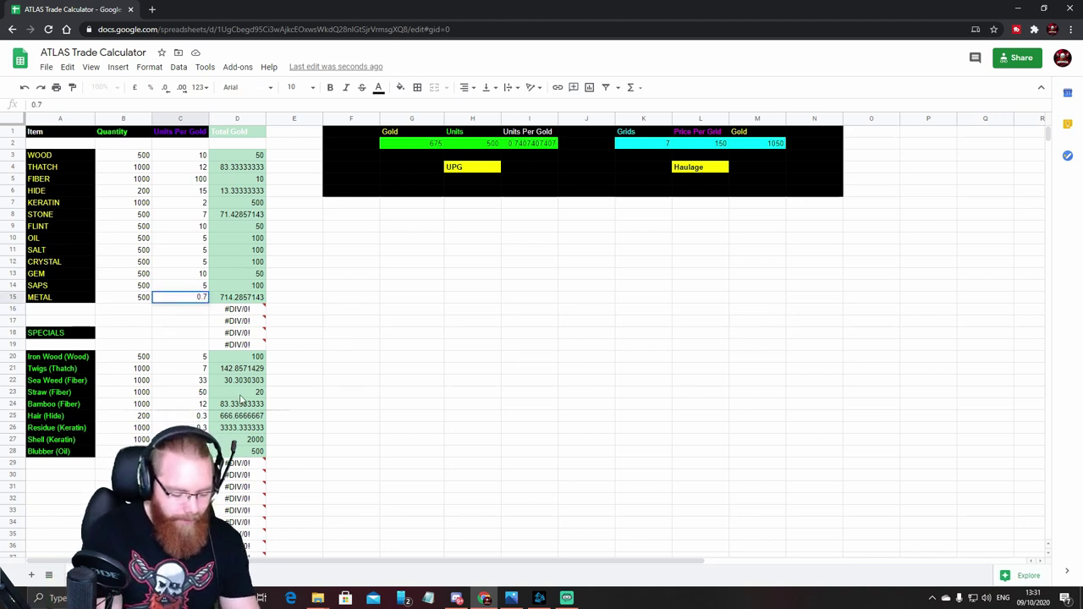
pyautogui.write('40')
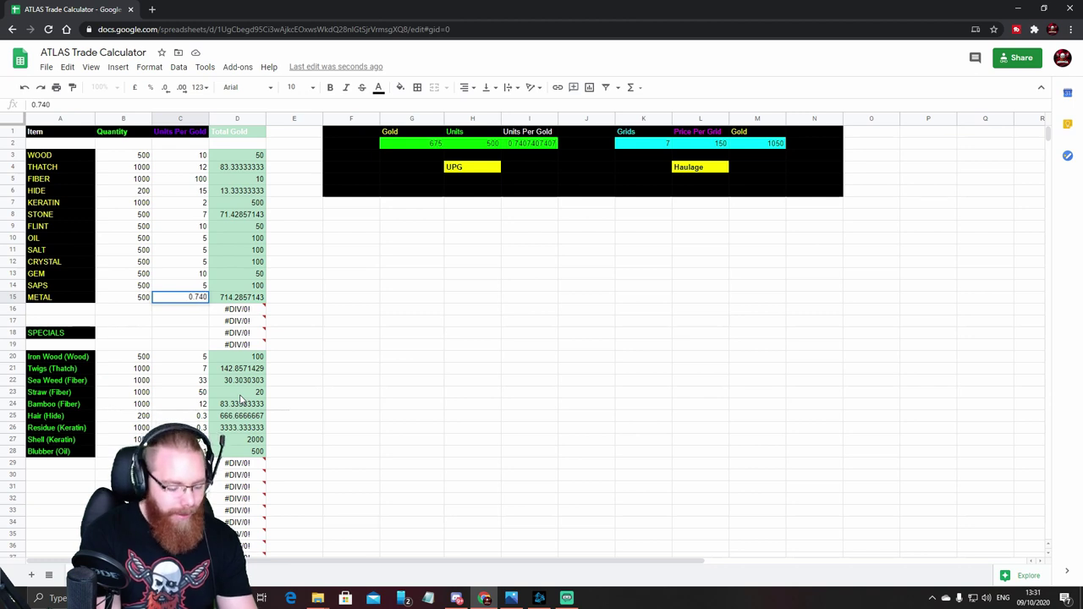
pyautogui.write('7407407')
pyautogui.press('Return')
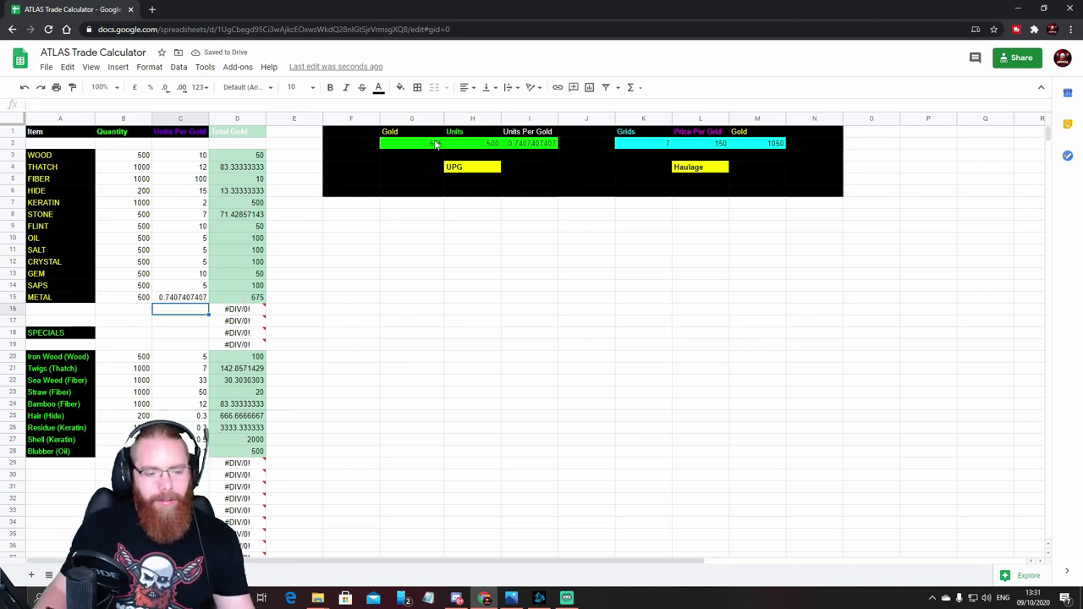
# Shorten the Units Per Gold for METAL to 0.7.
pyautogui.doubleClick(204, 297)
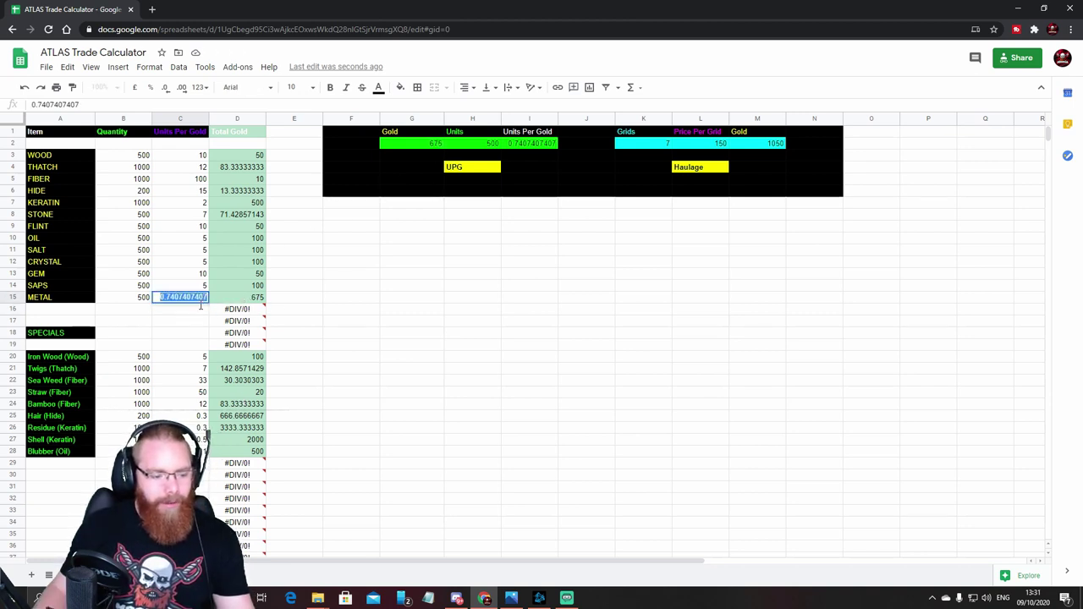
pyautogui.write('0.7')
pyautogui.press('Return')
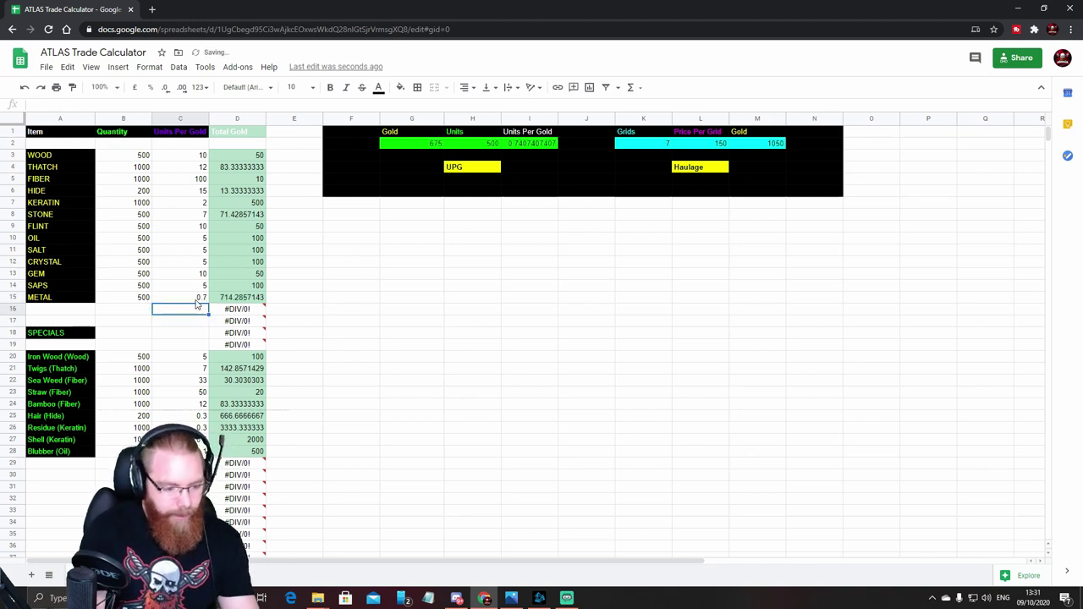
# Restore the Units Per Gold for METAL to 3.
pyautogui.moveTo(250, 313)
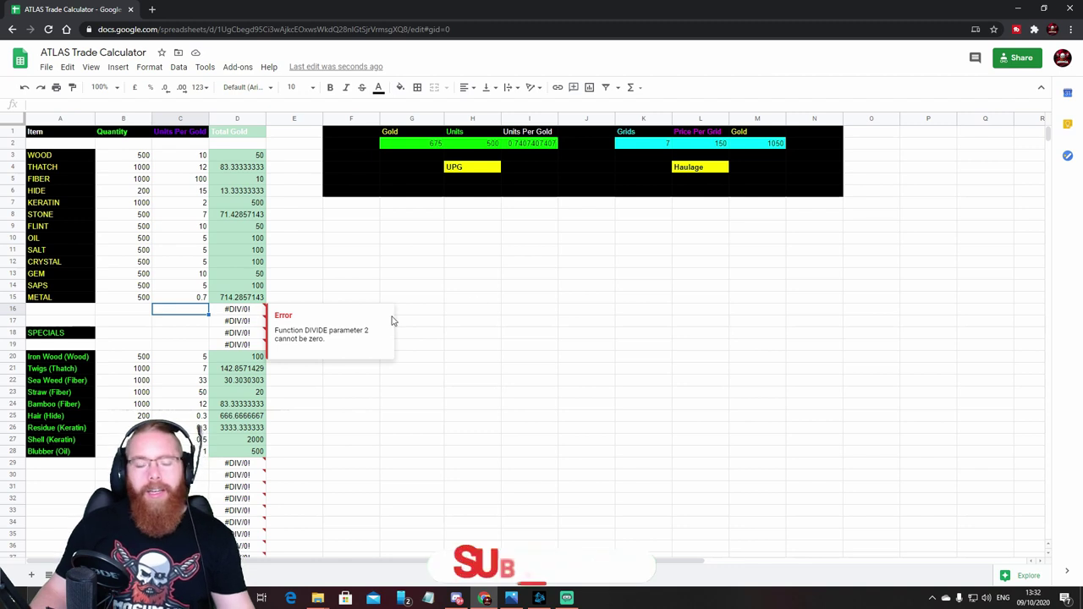
pyautogui.moveTo(215, 324)
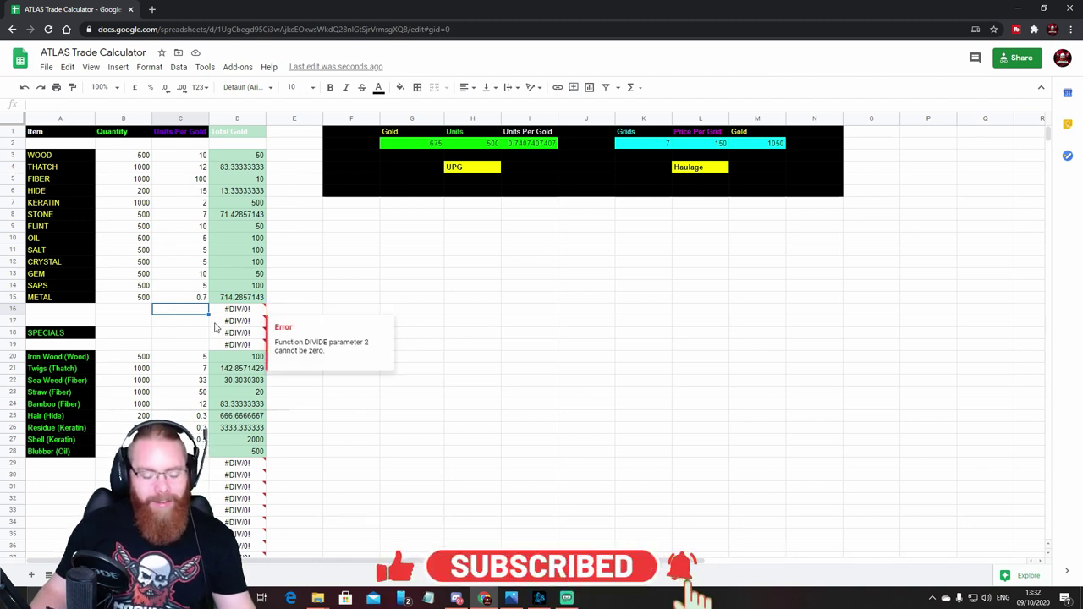
pyautogui.click(204, 300)
pyautogui.write('3')
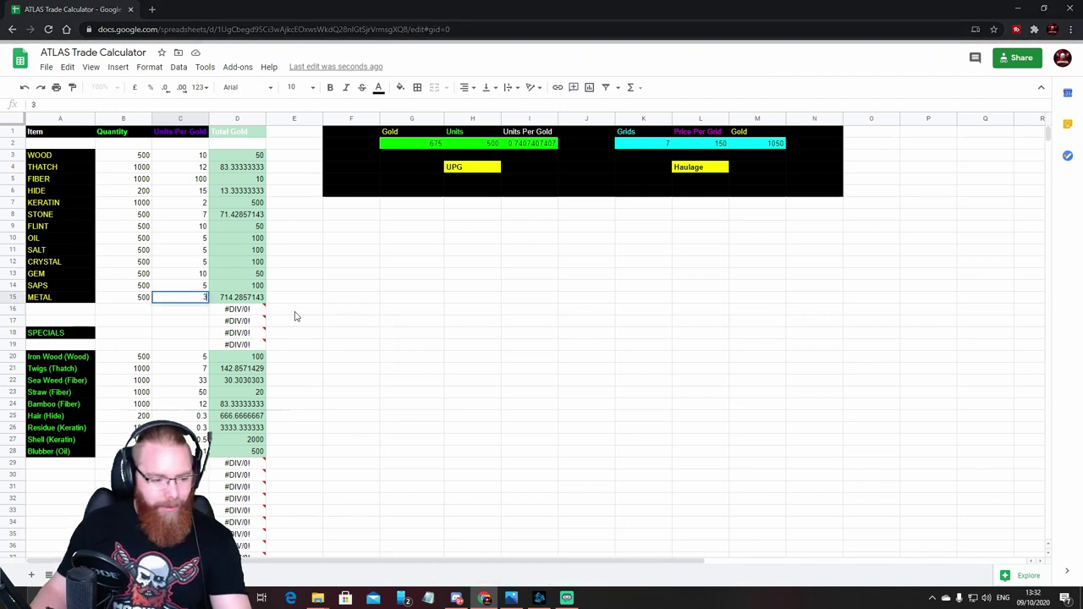
pyautogui.press('Return')
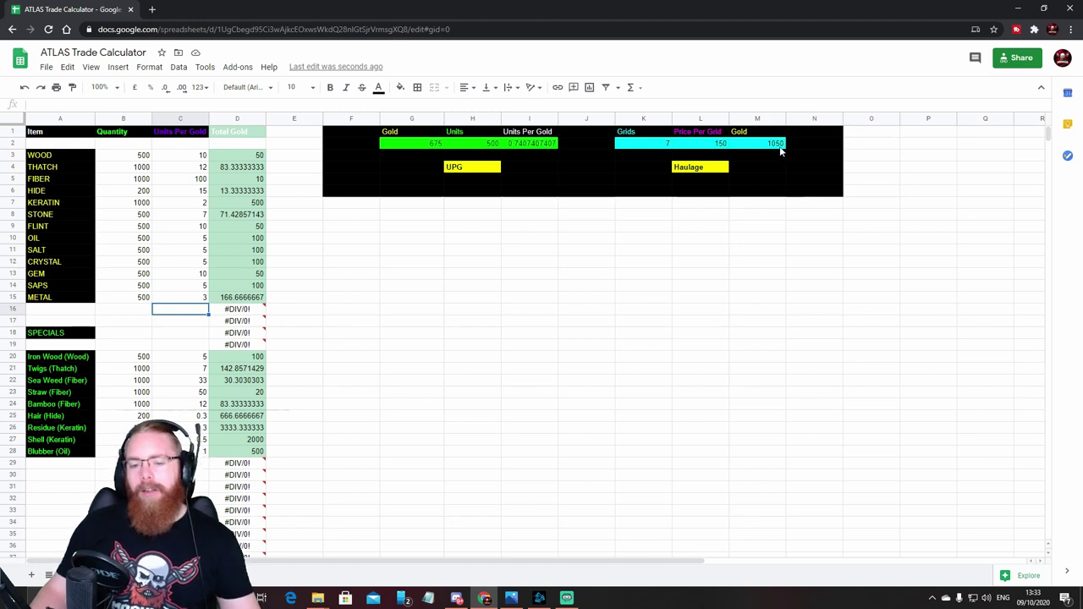
# Set the Price Per Grid in the Haulage calculator to 250.
pyautogui.click(725, 149)
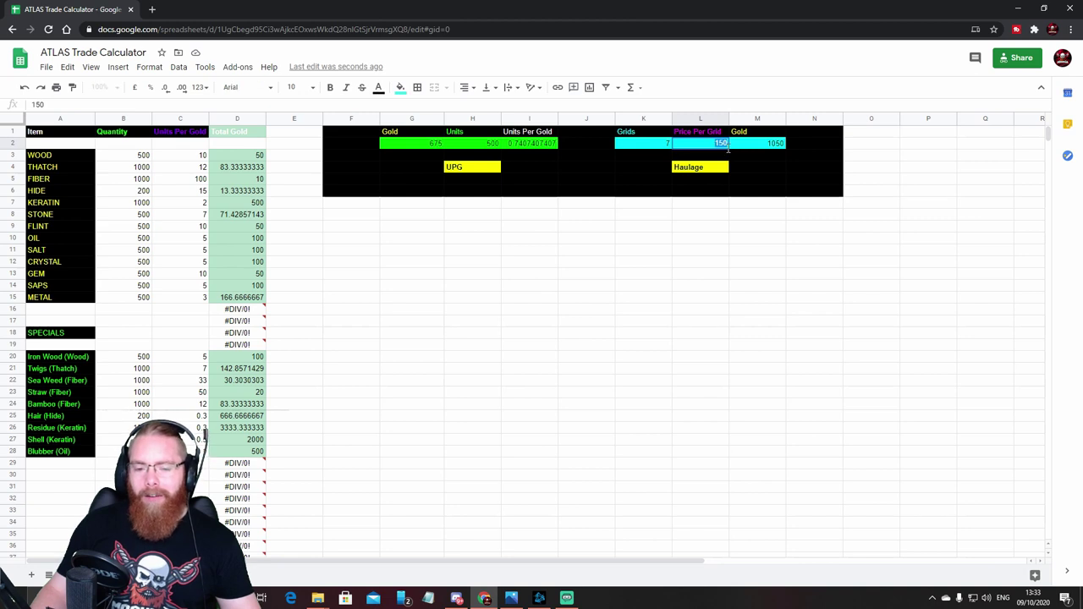
pyautogui.write('250')
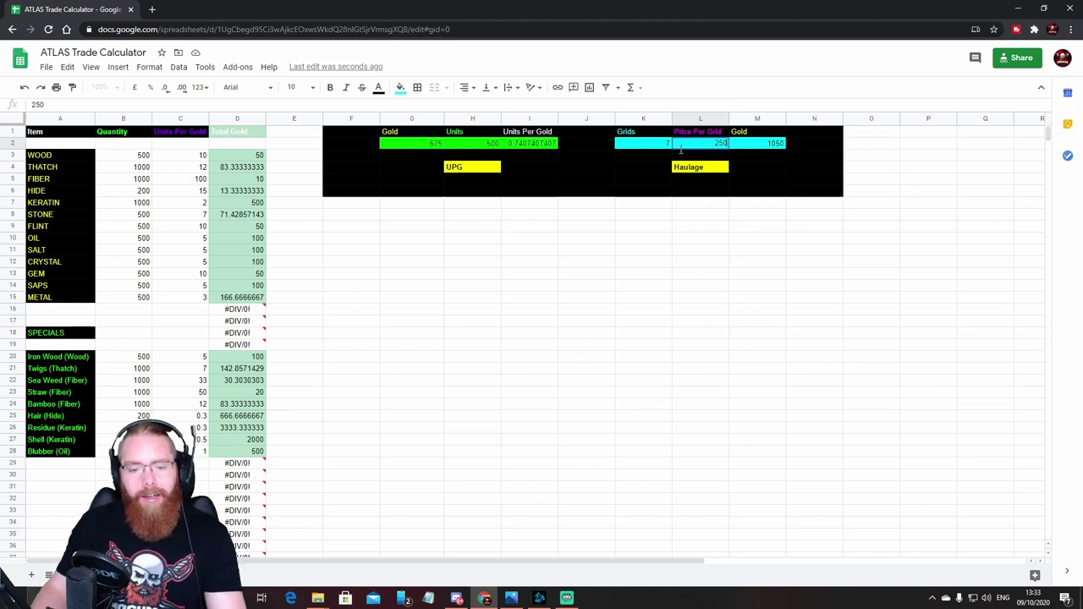
pyautogui.press('Return')
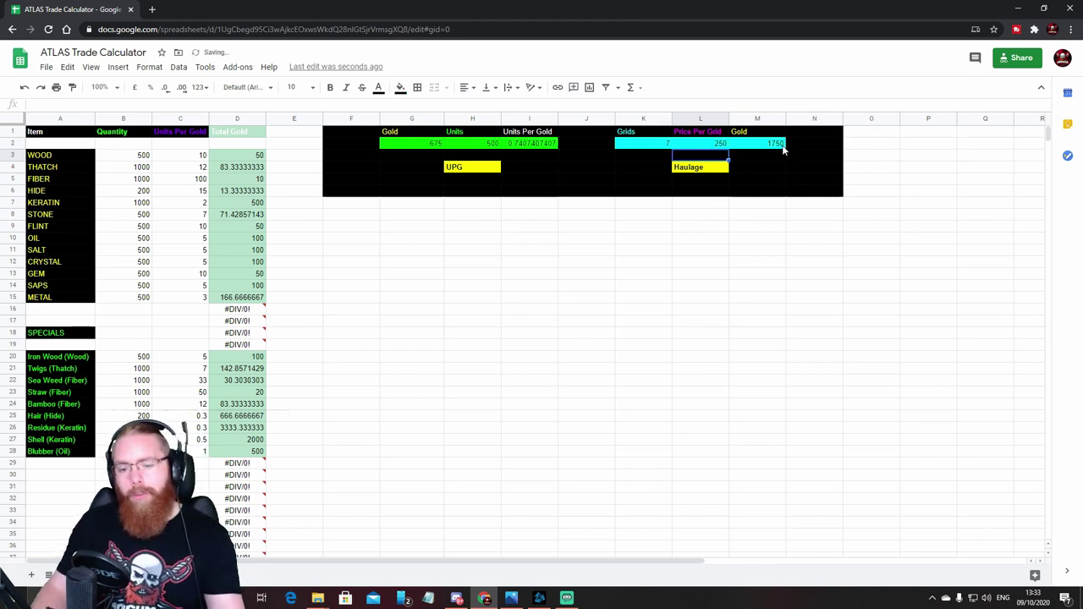